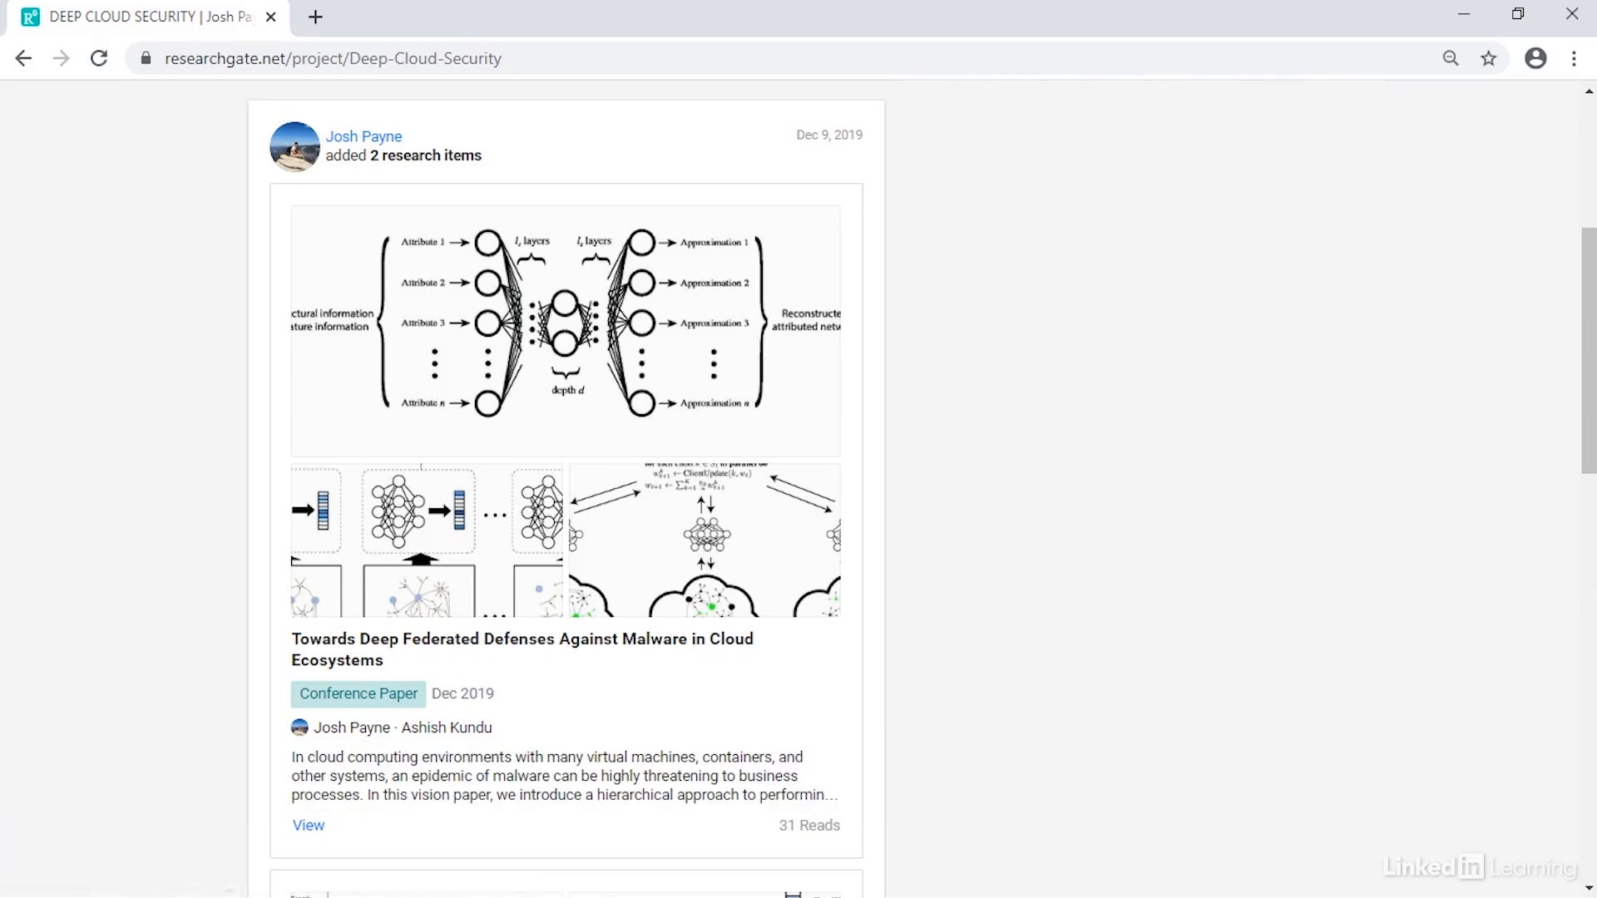
{"action": "scroll", "coordinate": [1590, 606], "scroll_direction": "down", "scroll_amount": 5}
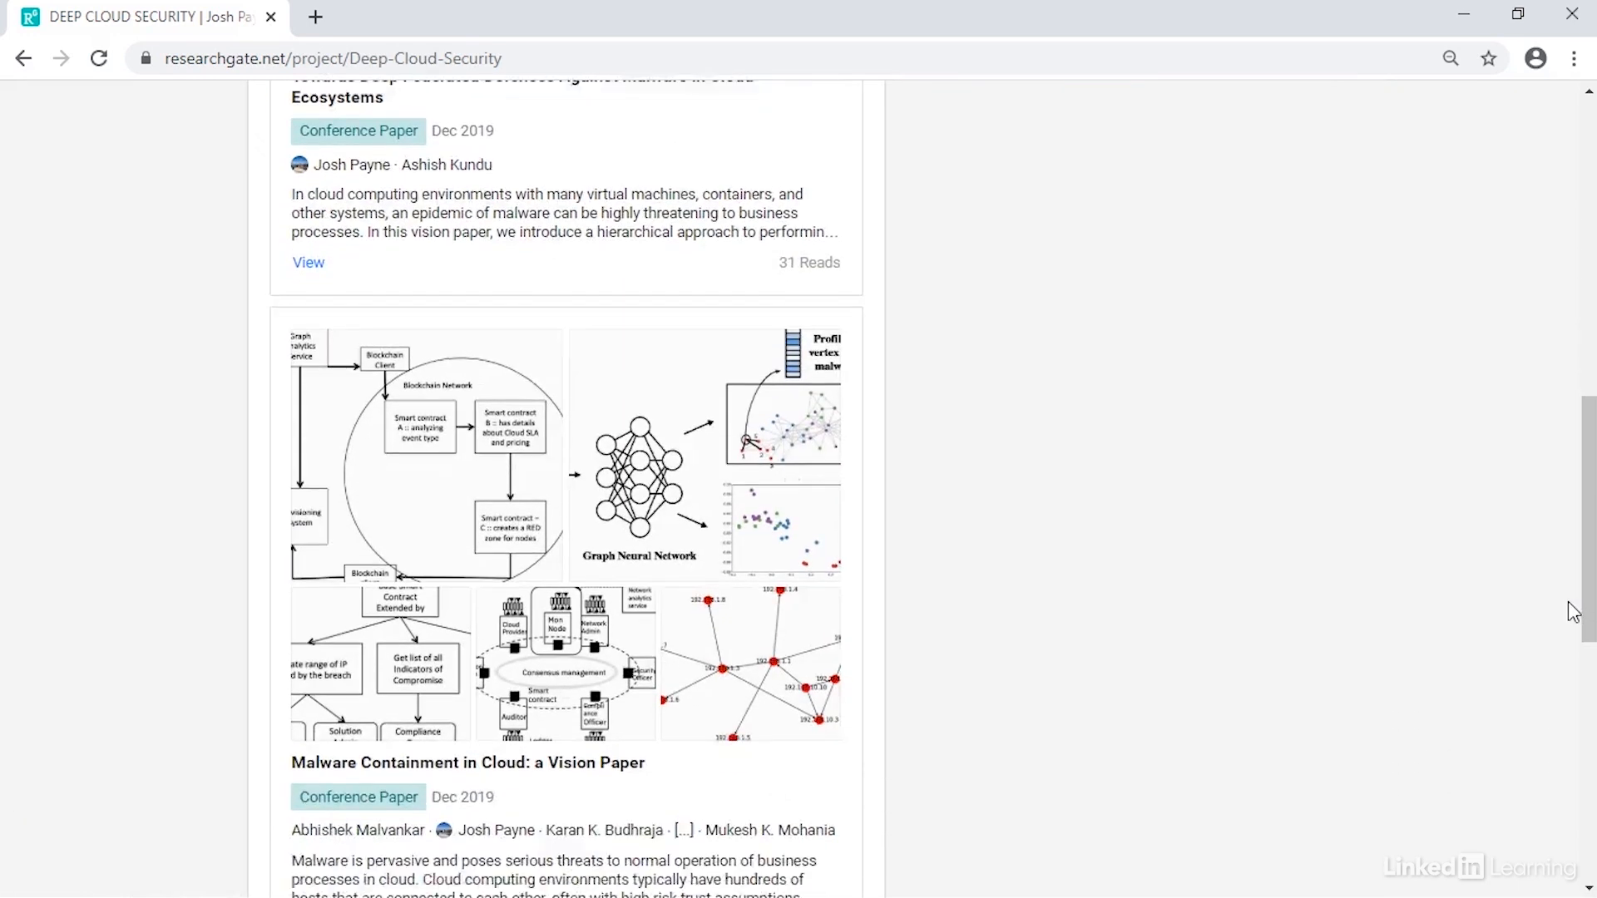
{"action": "scroll", "coordinate": [1570, 615], "scroll_direction": "down", "scroll_amount": 1}
{"action": "scroll", "coordinate": [1564, 617], "scroll_direction": "down", "scroll_amount": 1}
{"action": "scroll", "coordinate": [1567, 618], "scroll_direction": "up", "scroll_amount": 1}
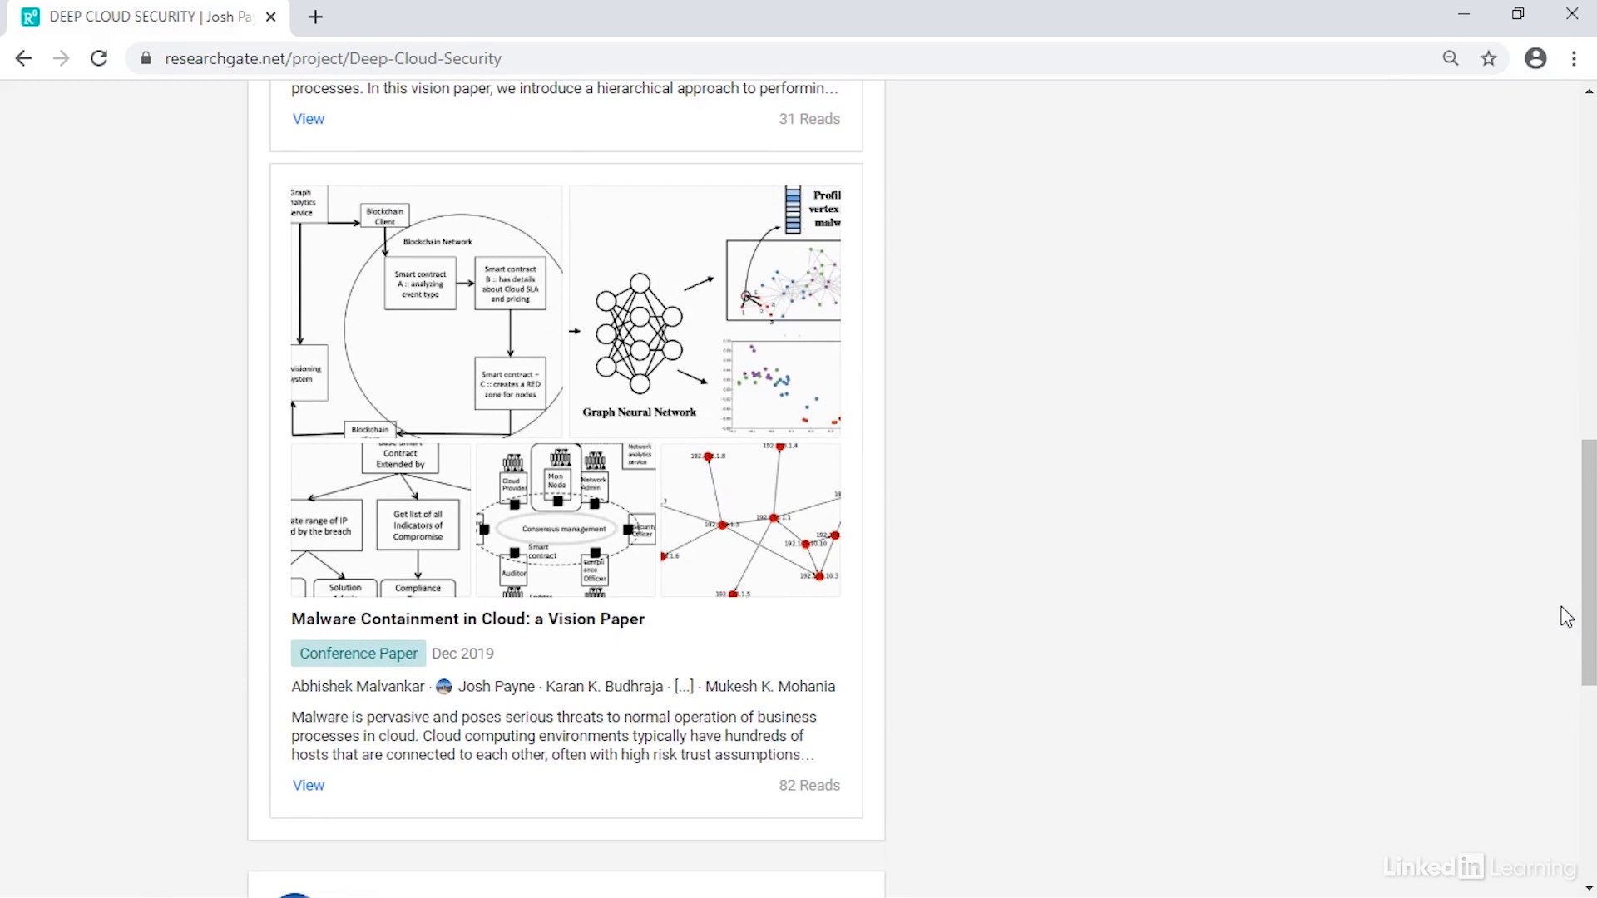